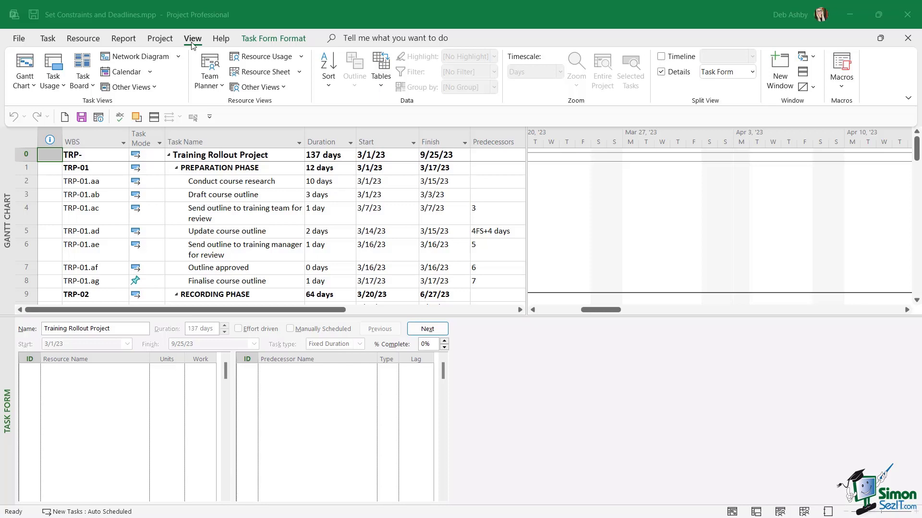
# Apply the Task Details Form view to the lower pane from the More Views list.
pyautogui.click(752, 76)
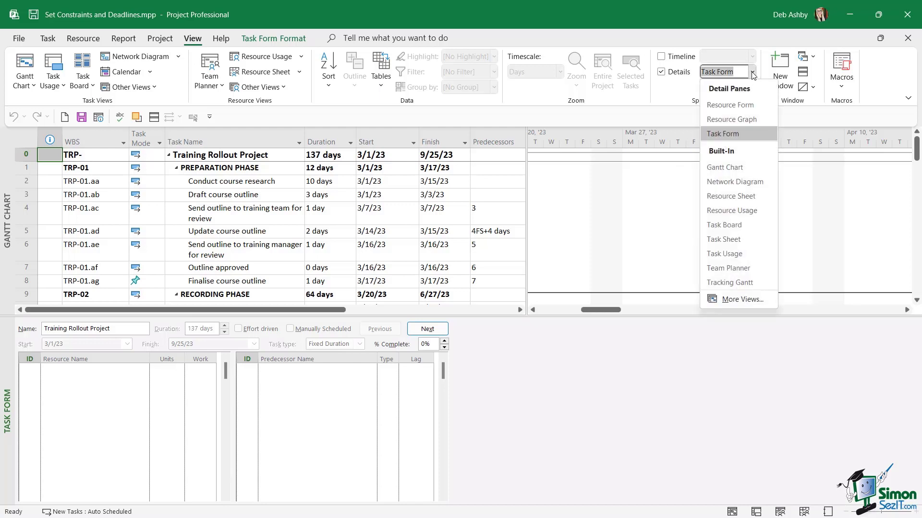
pyautogui.click(736, 304)
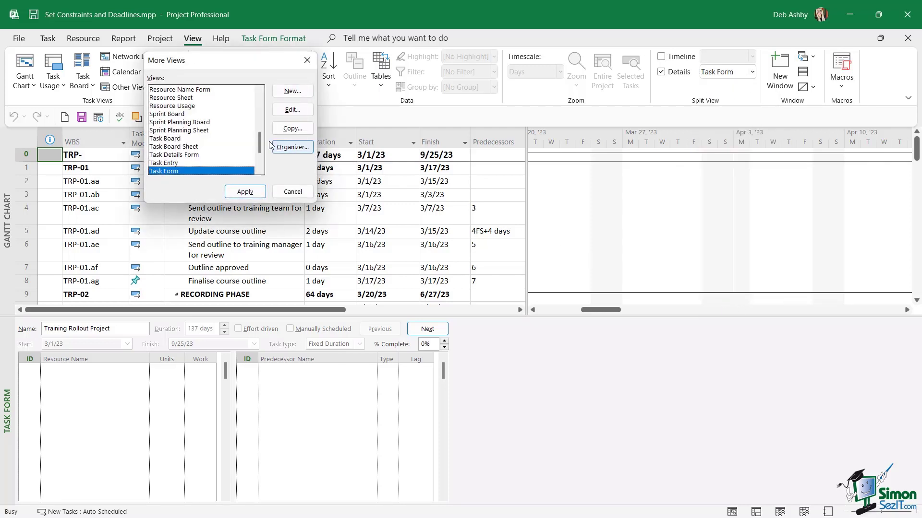
pyautogui.scroll(-1, 259, 145)
pyautogui.scroll(-1, 259, 146)
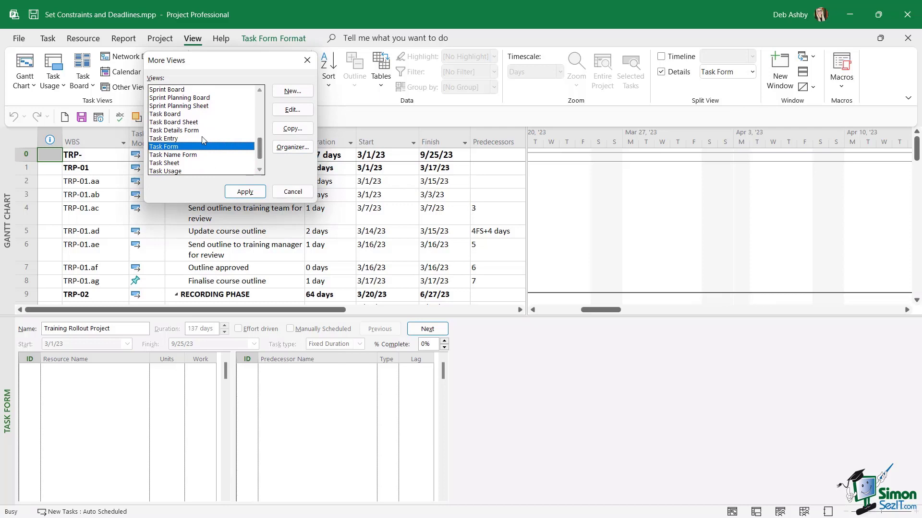
pyautogui.click(182, 130)
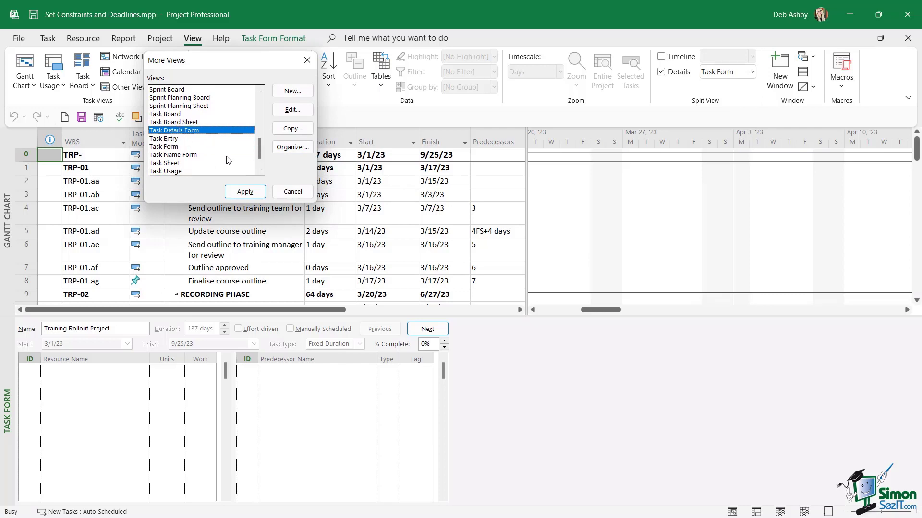
pyautogui.click(243, 194)
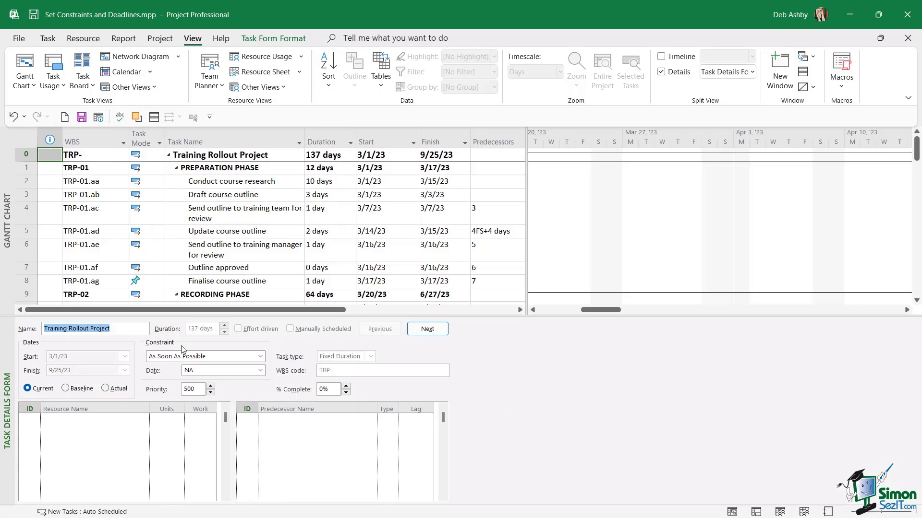
pyautogui.click(30, 195)
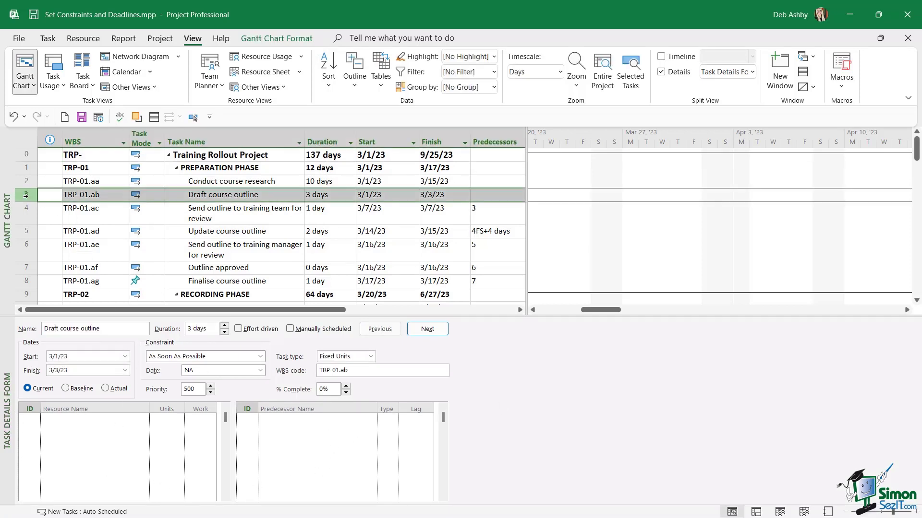
pyautogui.click(28, 222)
pyautogui.click(27, 234)
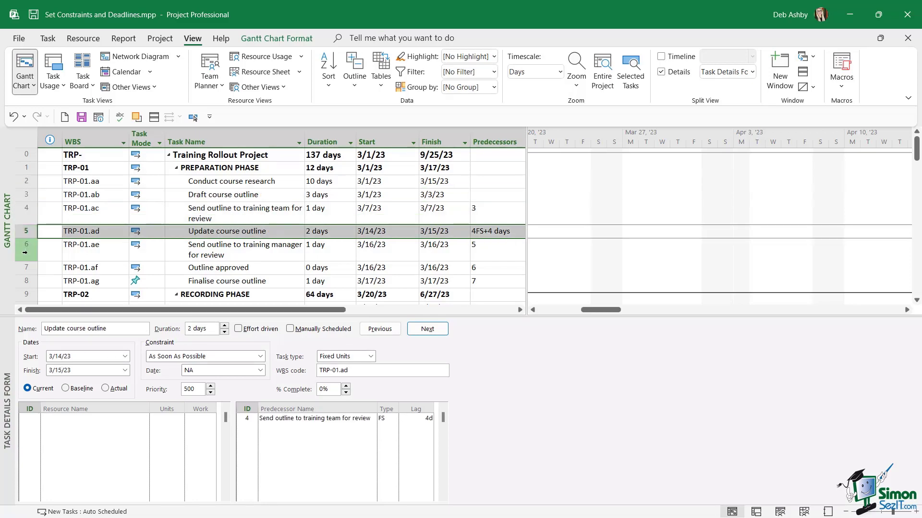
pyautogui.click(26, 252)
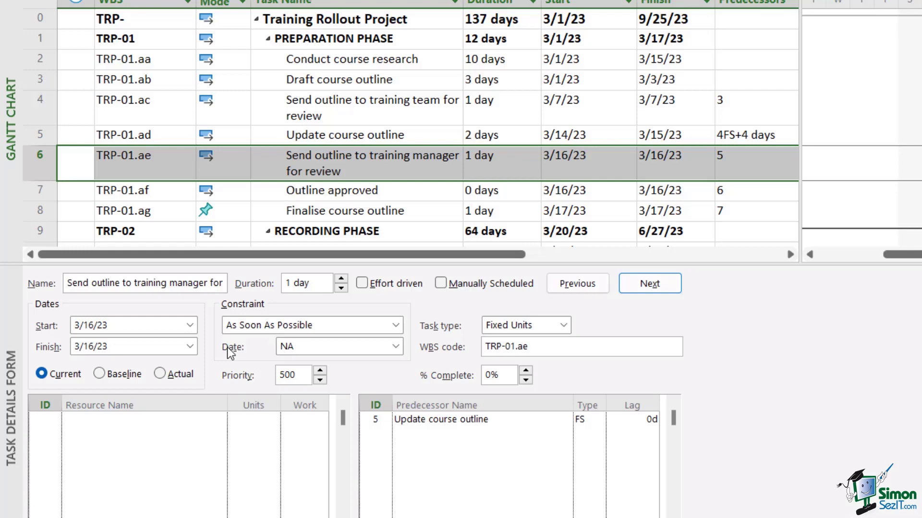
# Open and close the Constraint dropdown to review the available constraint types.
pyautogui.click(395, 328)
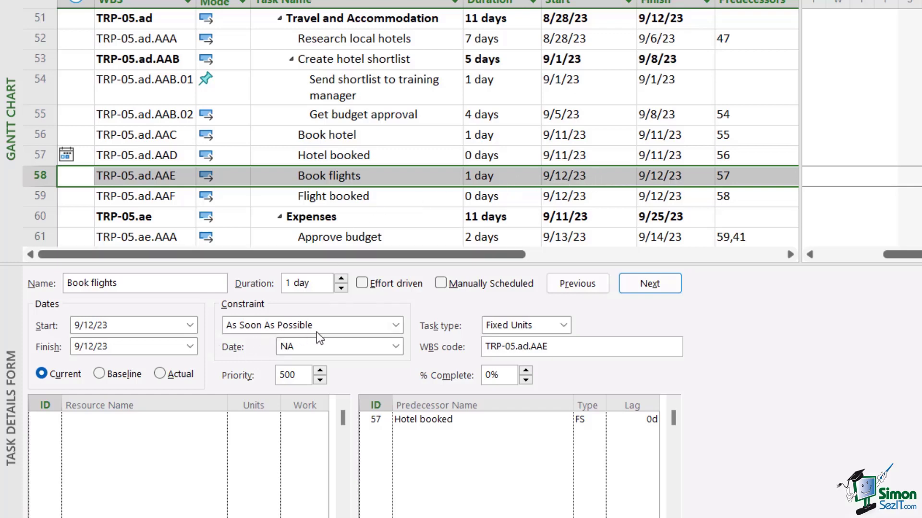
# Give Book flights a Start No Earlier Than constraint dated 25 September 2023 and confirm.
pyautogui.click(395, 325)
pyautogui.click(396, 324)
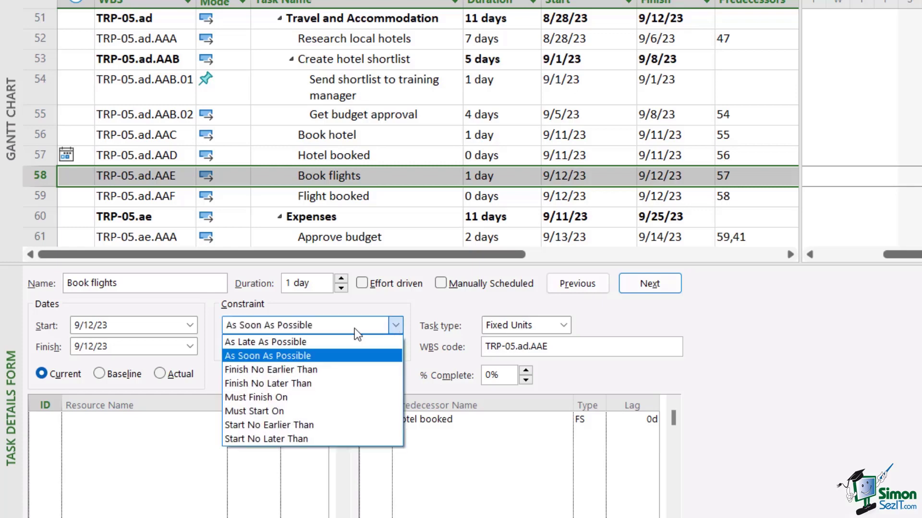
pyautogui.click(289, 424)
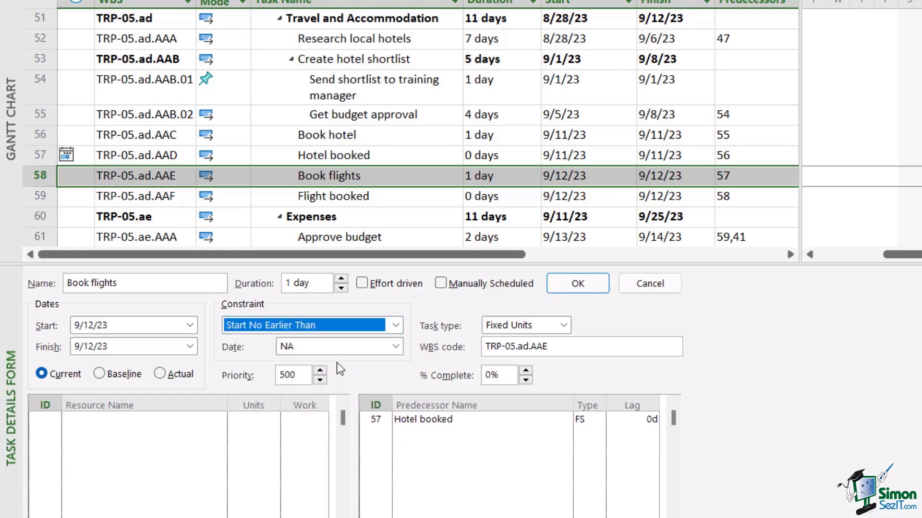
pyautogui.click(395, 346)
pyautogui.click(387, 370)
pyautogui.click(388, 369)
pyautogui.click(388, 369)
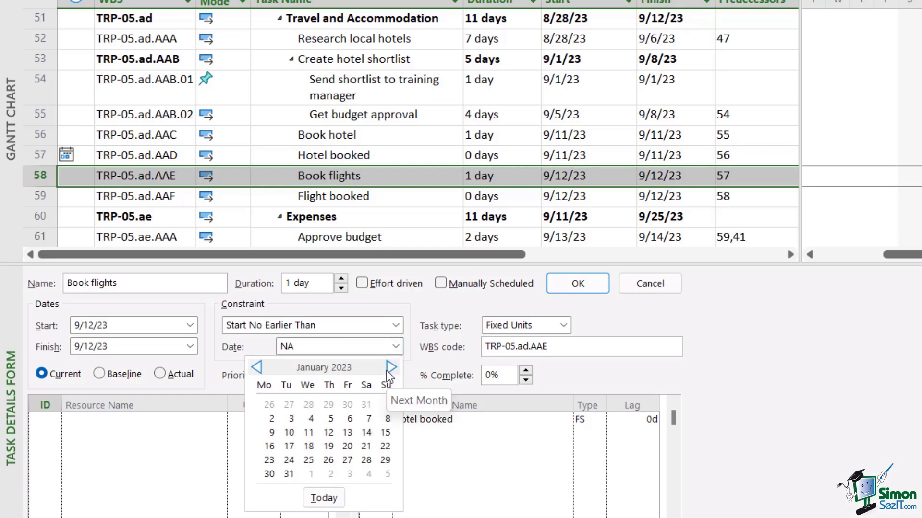
pyautogui.click(388, 369)
pyautogui.click(388, 370)
pyautogui.click(387, 370)
pyautogui.click(388, 372)
pyautogui.click(387, 371)
pyautogui.click(388, 371)
pyautogui.click(387, 371)
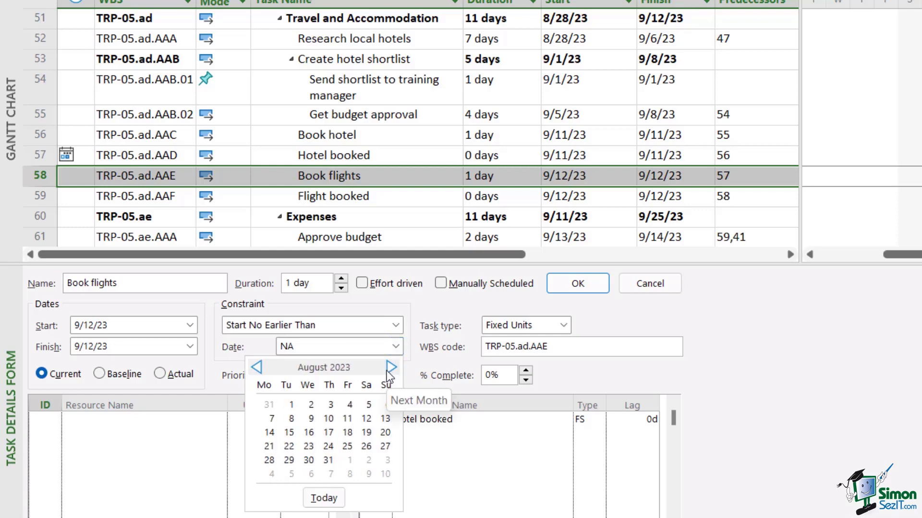
pyautogui.click(387, 371)
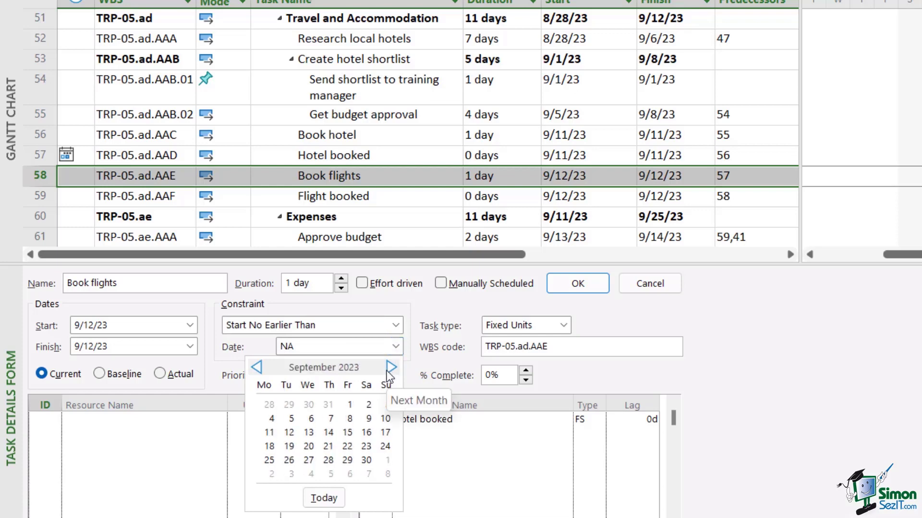
pyautogui.click(270, 461)
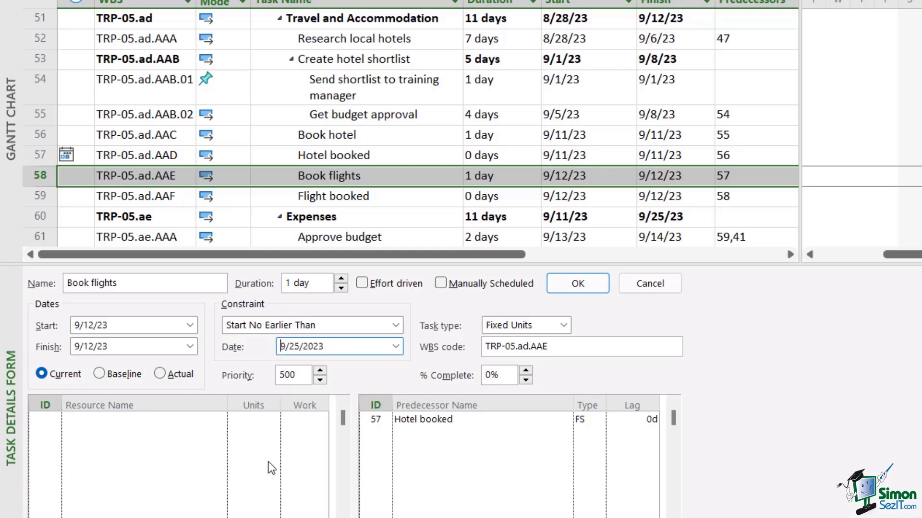
pyautogui.click(577, 283)
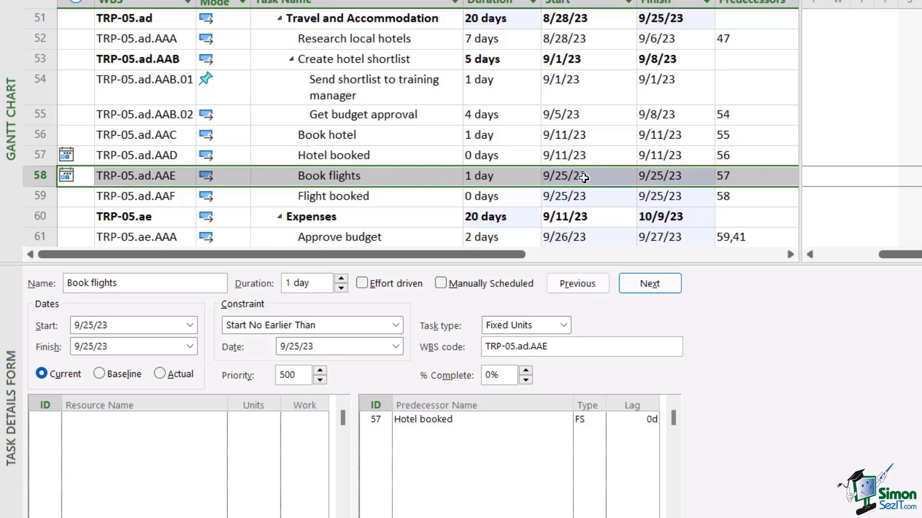
pyautogui.scroll(-1, 584, 177)
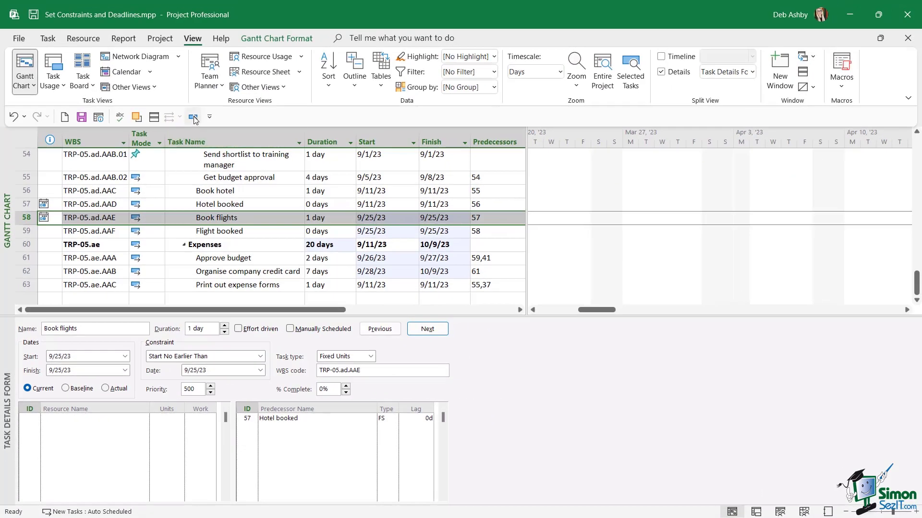
# Bring the Book flights bar into view, select Flight booked, and check row 58's constraint indicator.
pyautogui.click(193, 118)
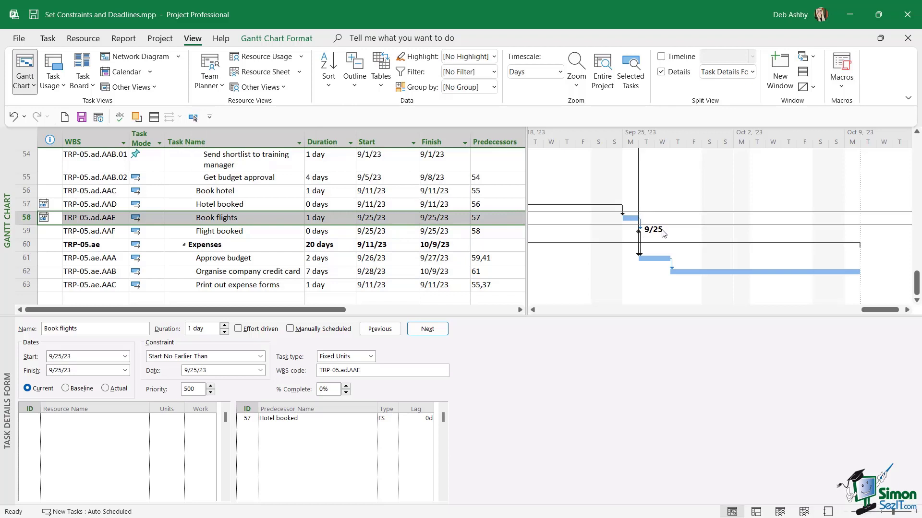
pyautogui.scroll(2, 663, 234)
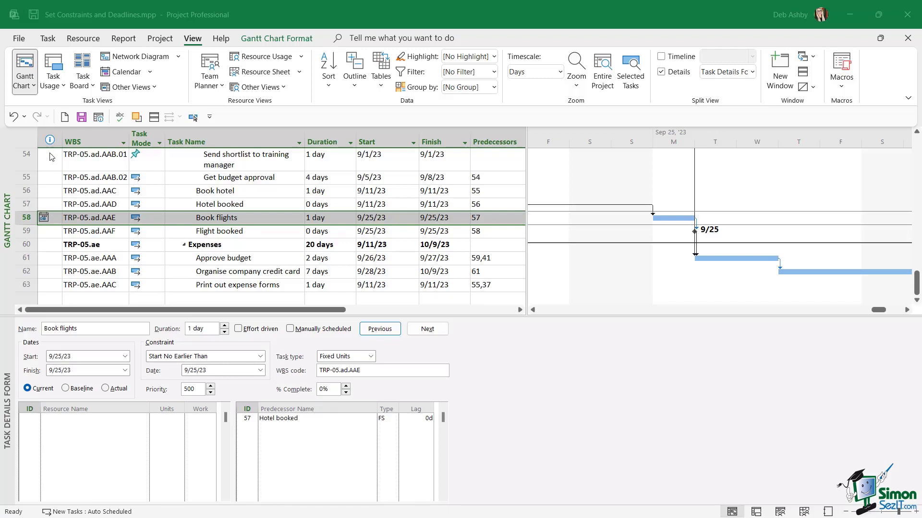
pyautogui.click(52, 233)
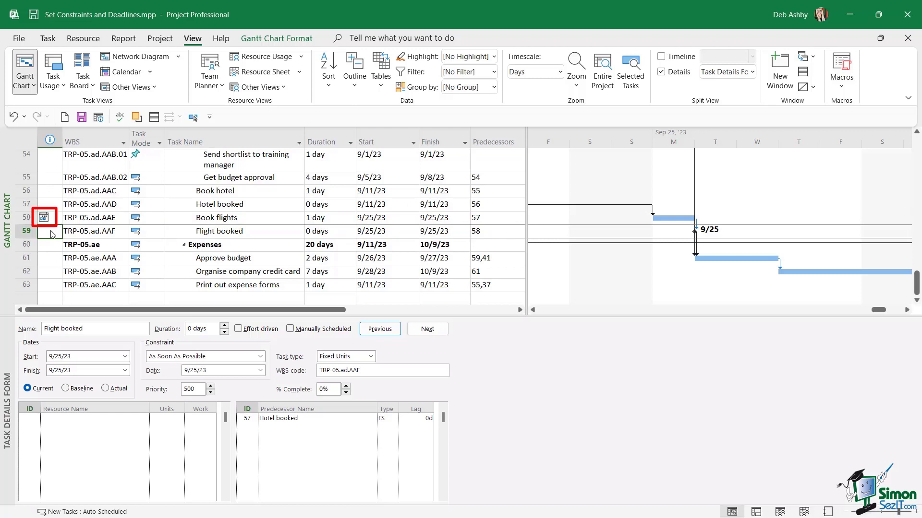
pyautogui.moveTo(44, 218)
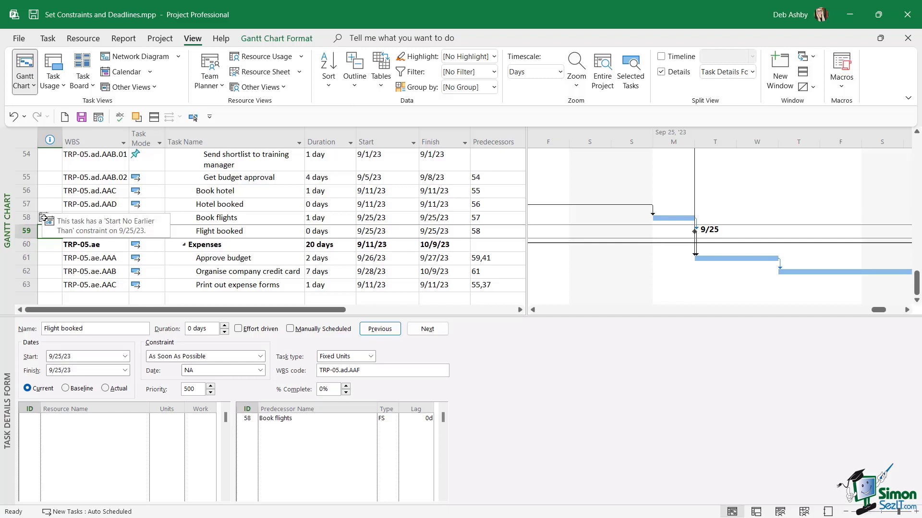
# Look over Flight booked's constraint types, then select the Book venue task.
pyautogui.click(261, 356)
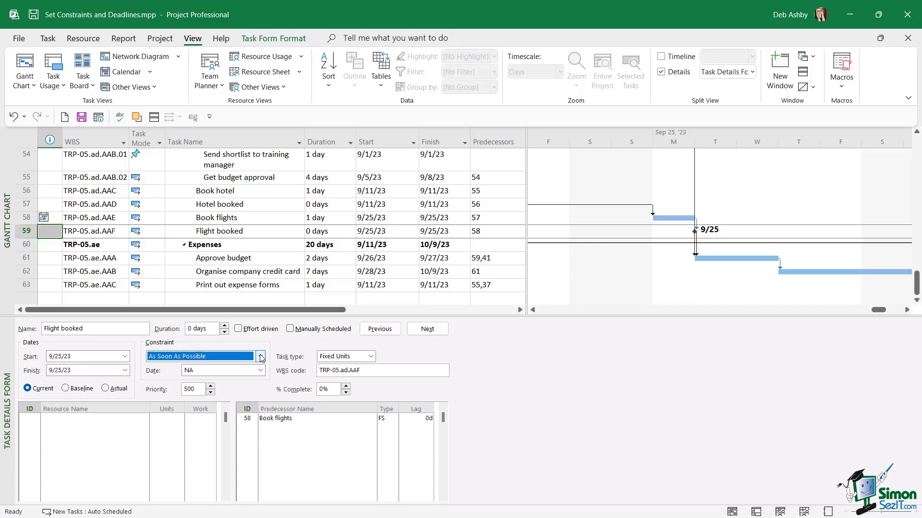
pyautogui.click(260, 356)
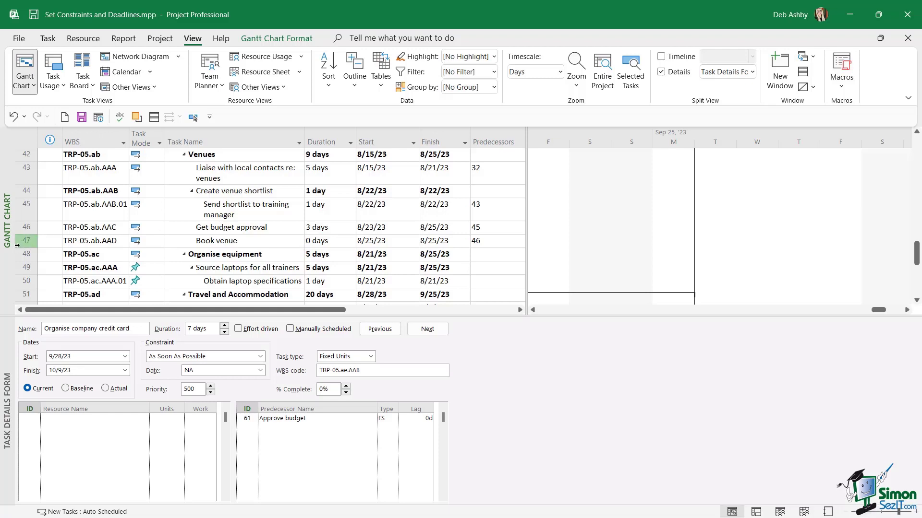
pyautogui.click(23, 240)
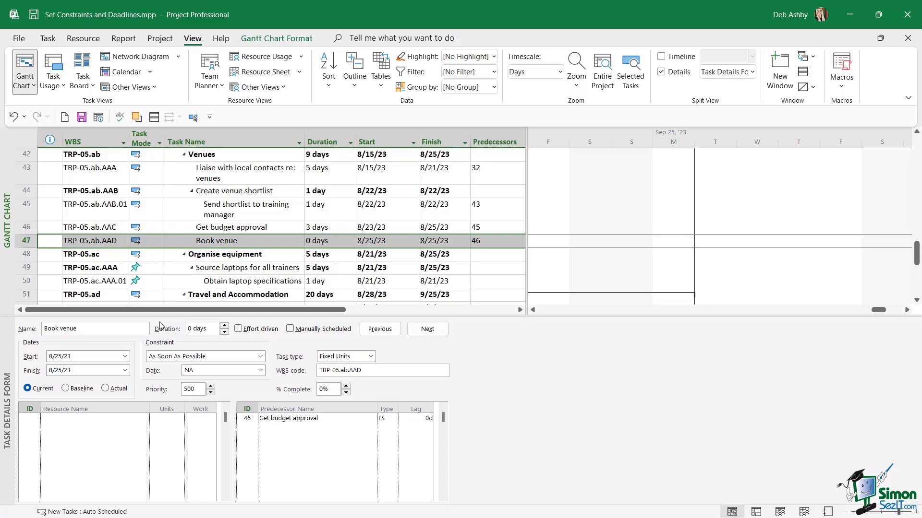
# Set Book venue's constraint to Must Start On 25 August 2023 and confirm.
pyautogui.click(262, 357)
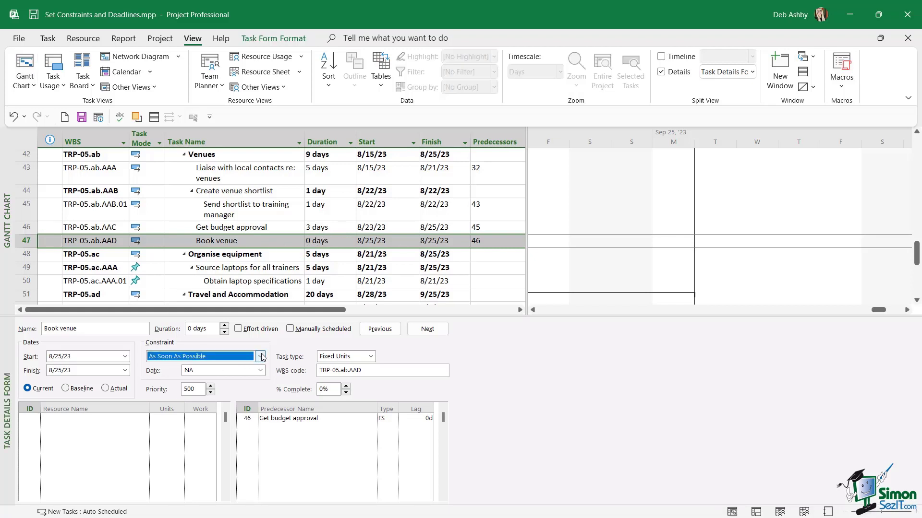
pyautogui.click(261, 357)
pyautogui.click(263, 411)
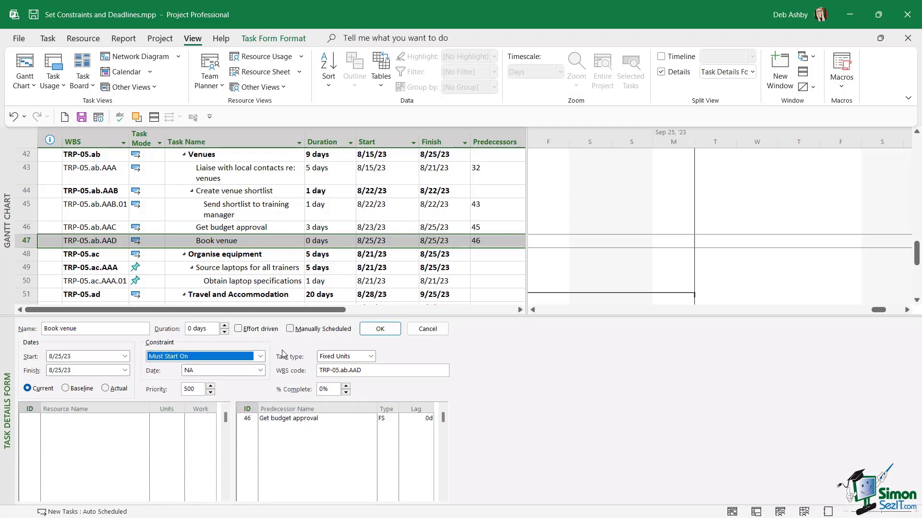
pyautogui.click(261, 371)
pyautogui.click(258, 385)
pyautogui.click(258, 384)
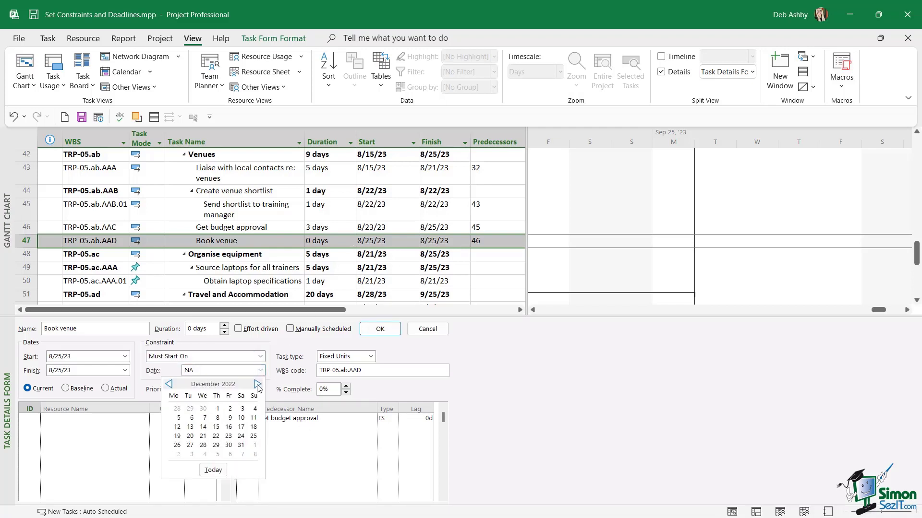
pyautogui.tripleClick(258, 385)
pyautogui.tripleClick(258, 385)
pyautogui.click(258, 384)
pyautogui.doubleClick(258, 384)
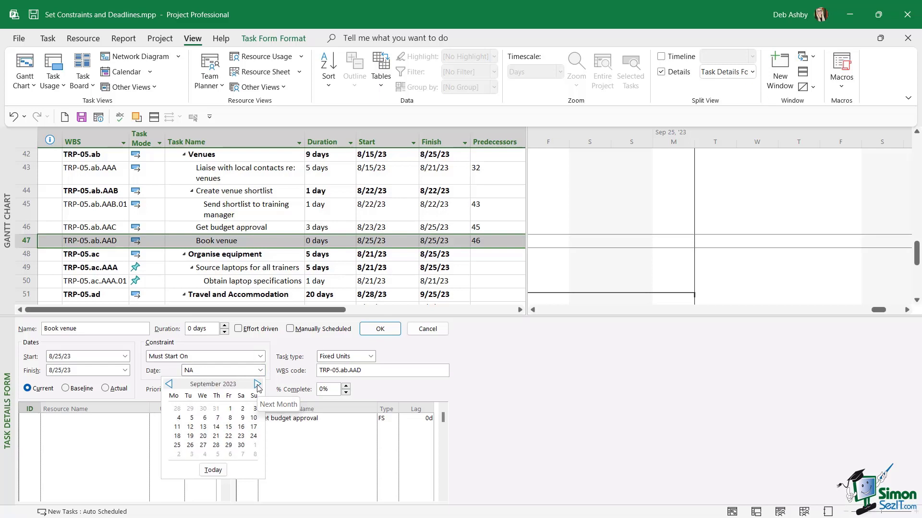
pyautogui.click(169, 384)
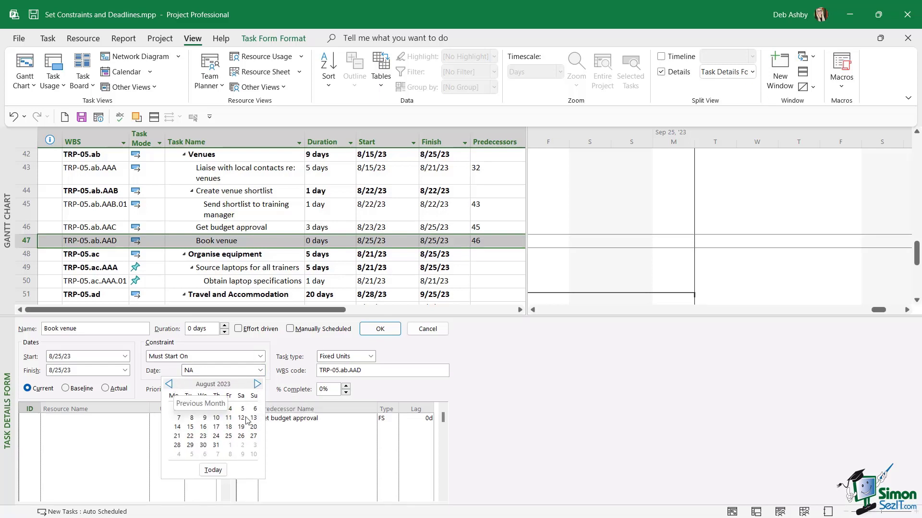
pyautogui.click(229, 436)
pyautogui.click(384, 330)
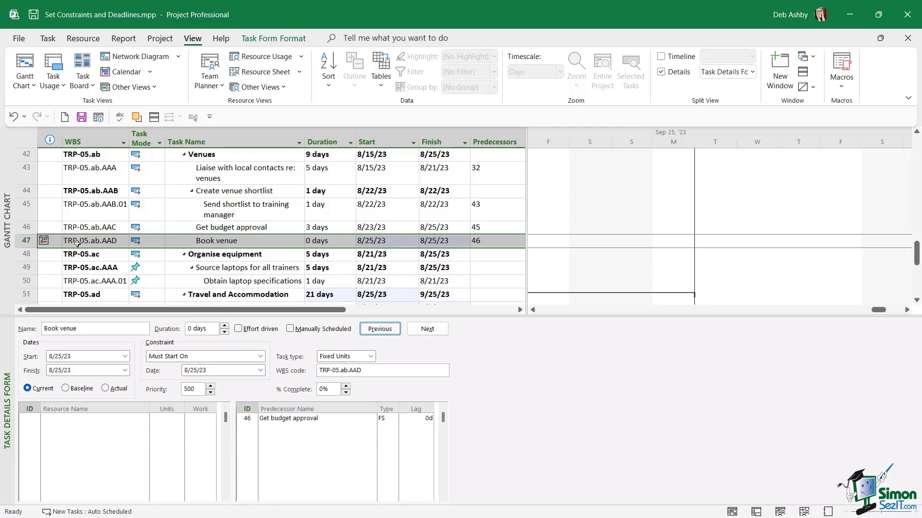
# Check row 47's constraint indicator, then open and close the constraint list for Send shortlist to training manager.
pyautogui.moveTo(44, 241)
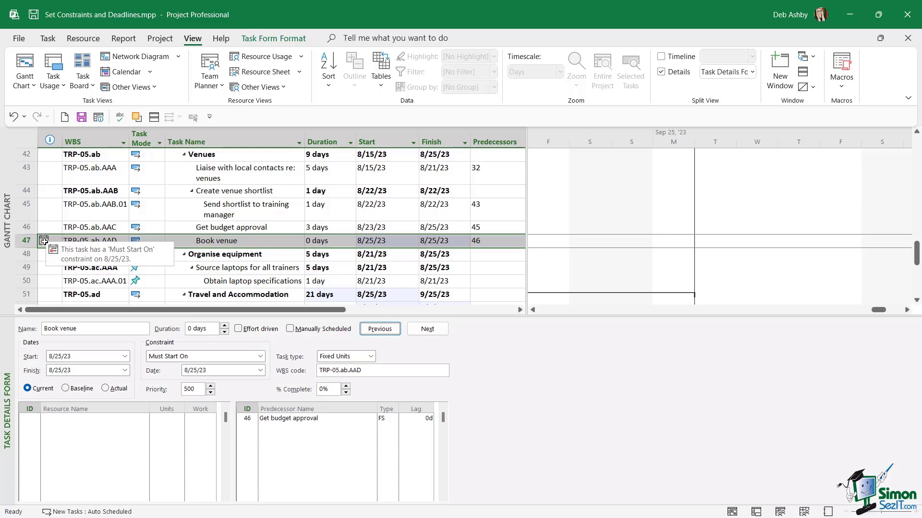
pyautogui.click(235, 210)
pyautogui.click(261, 356)
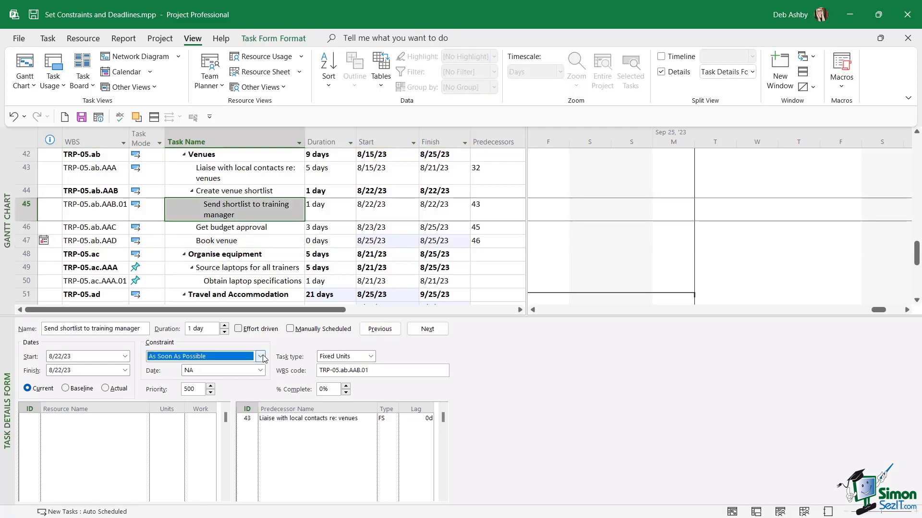
pyautogui.click(261, 356)
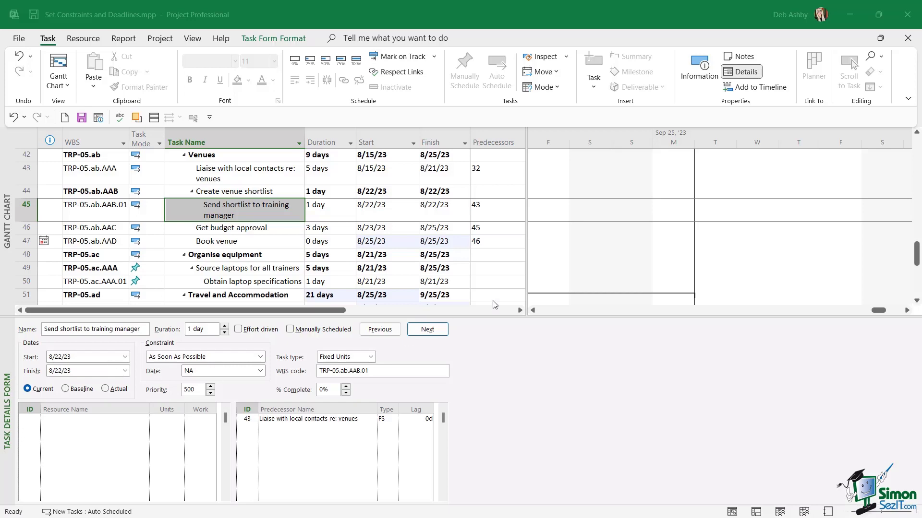
# Hide the details form, then review Organise equipment's Advanced constraint options and cancel unchanged.
pyautogui.click(739, 77)
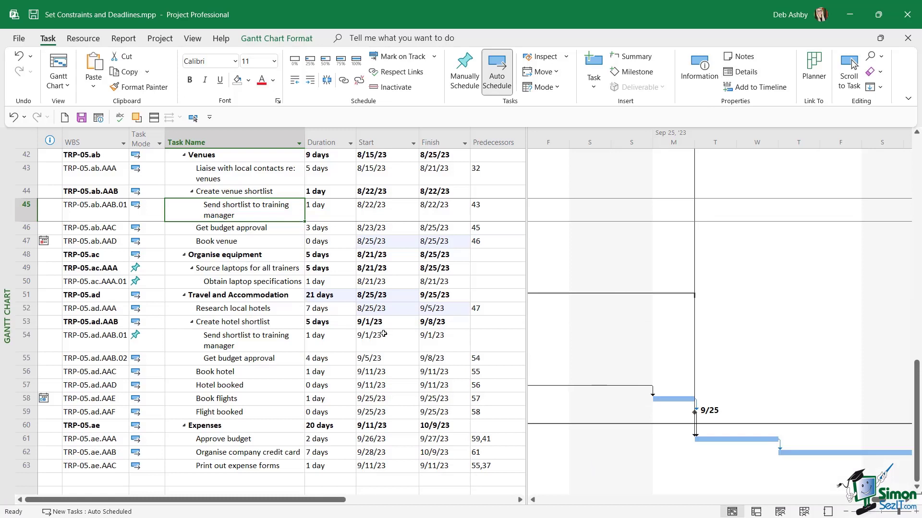
pyautogui.click(23, 255)
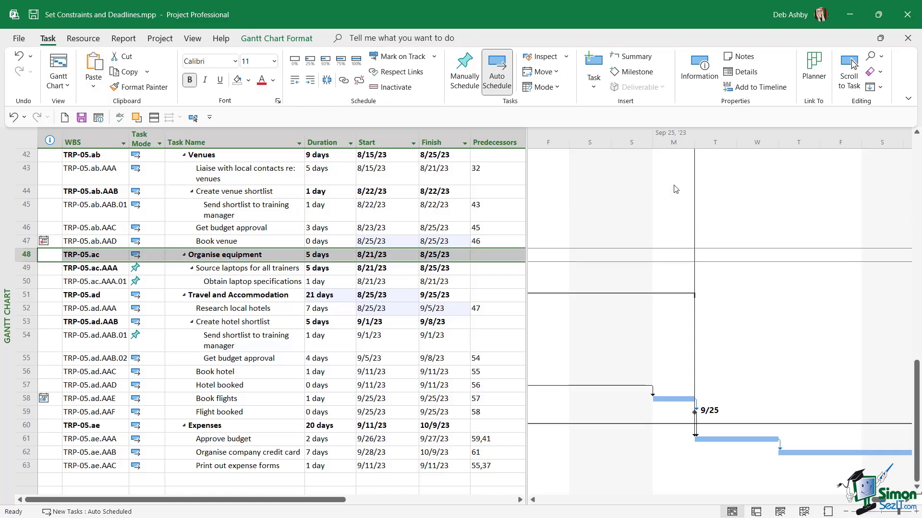
pyautogui.click(699, 72)
pyautogui.moveTo(494, 152); pyautogui.dragTo(476, 182)
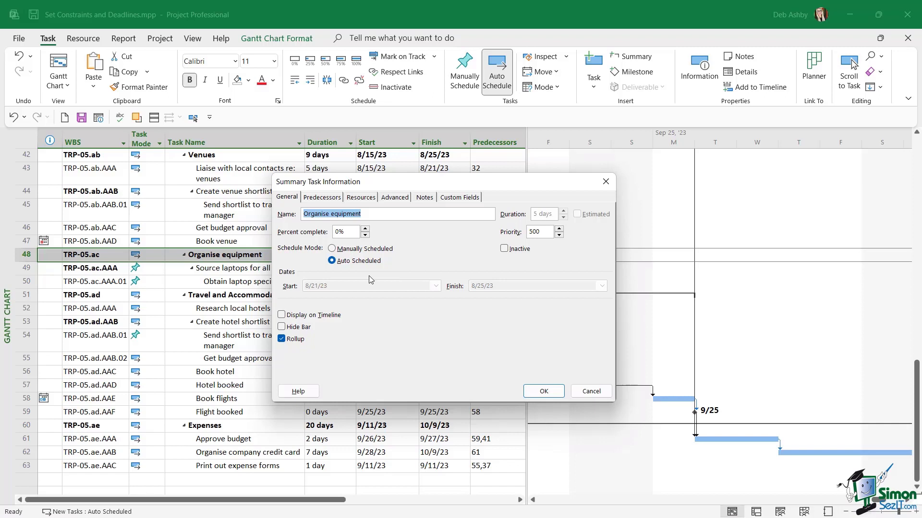
pyautogui.click(392, 197)
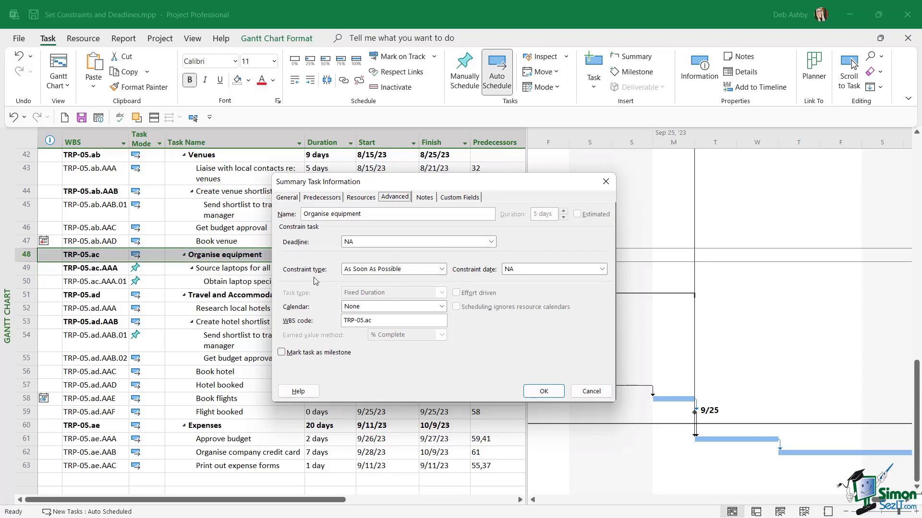
pyautogui.click(442, 271)
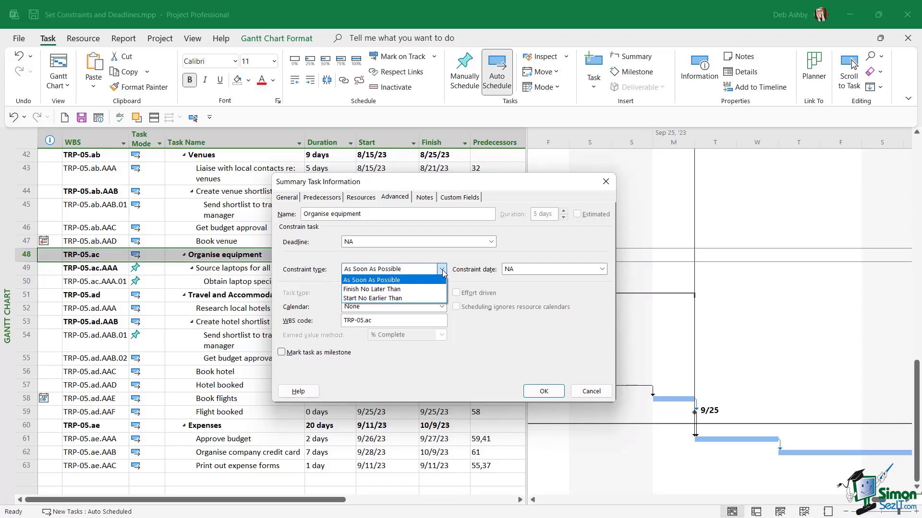
pyautogui.click(461, 253)
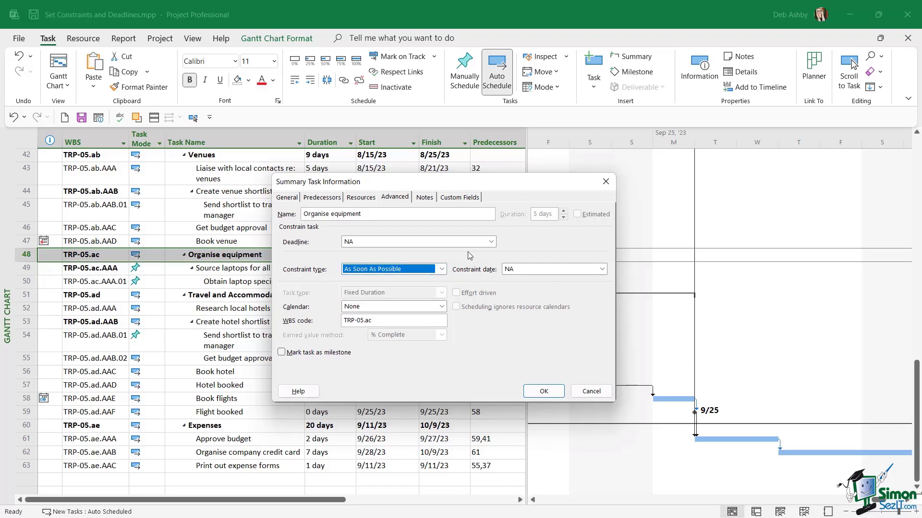
pyautogui.click(442, 269)
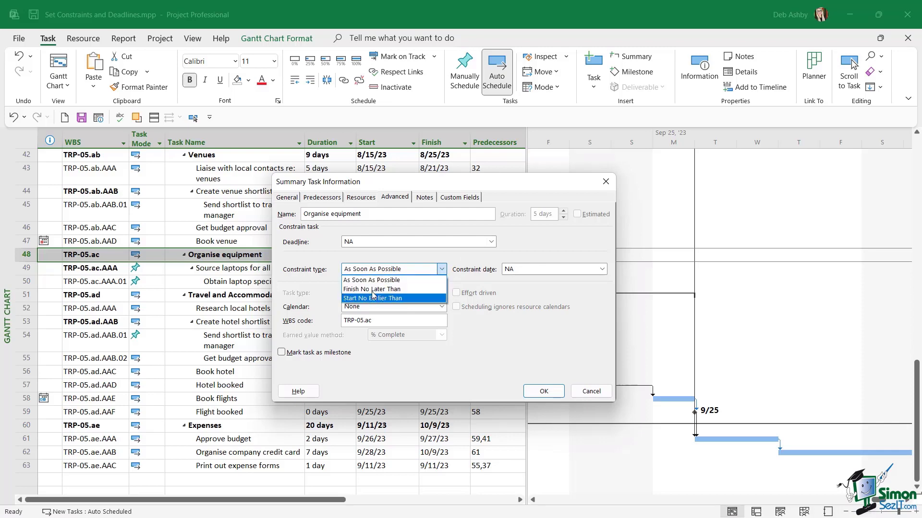
pyautogui.click(548, 344)
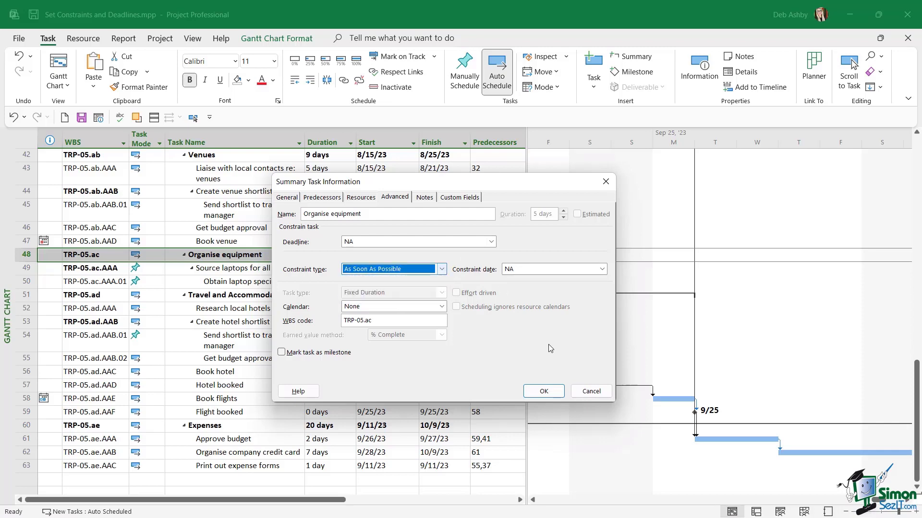
pyautogui.click(591, 392)
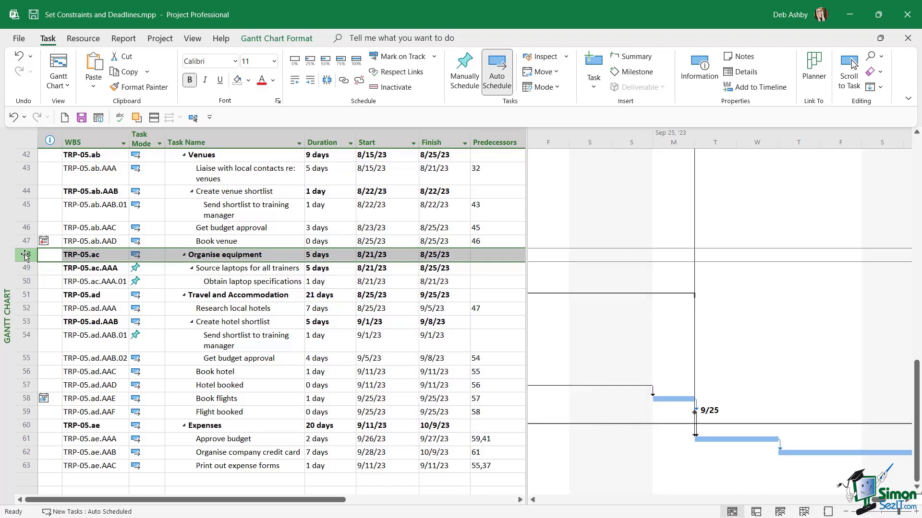
# Open Book hotel's Task Information and check its constraint list, keeping As Soon As Possible.
pyautogui.press('Up')
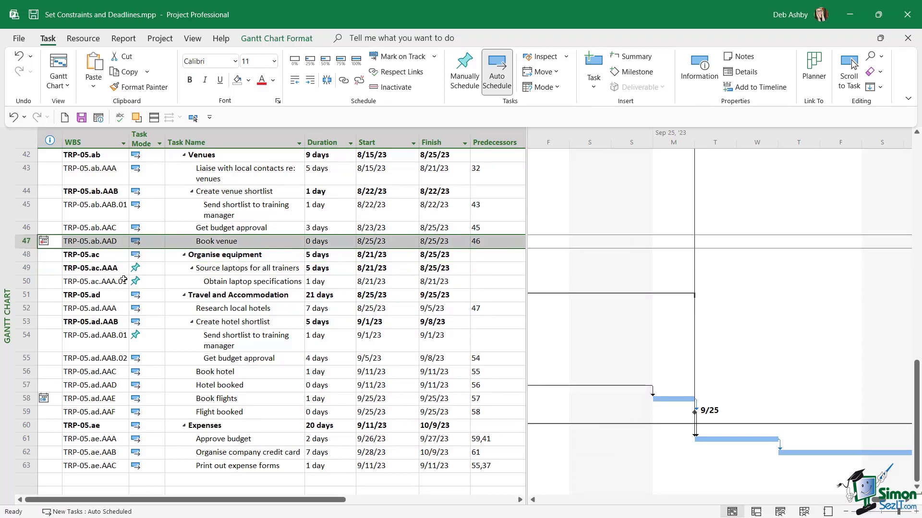
pyautogui.click(26, 372)
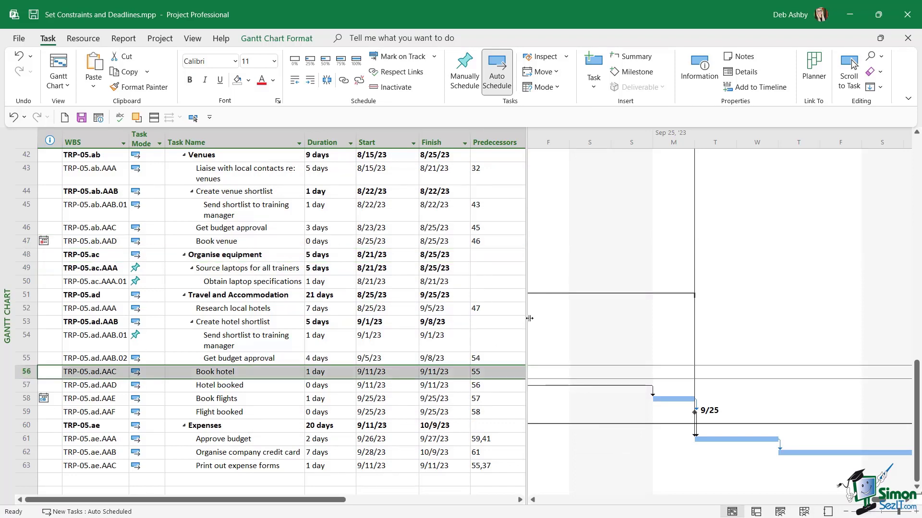
pyautogui.click(699, 72)
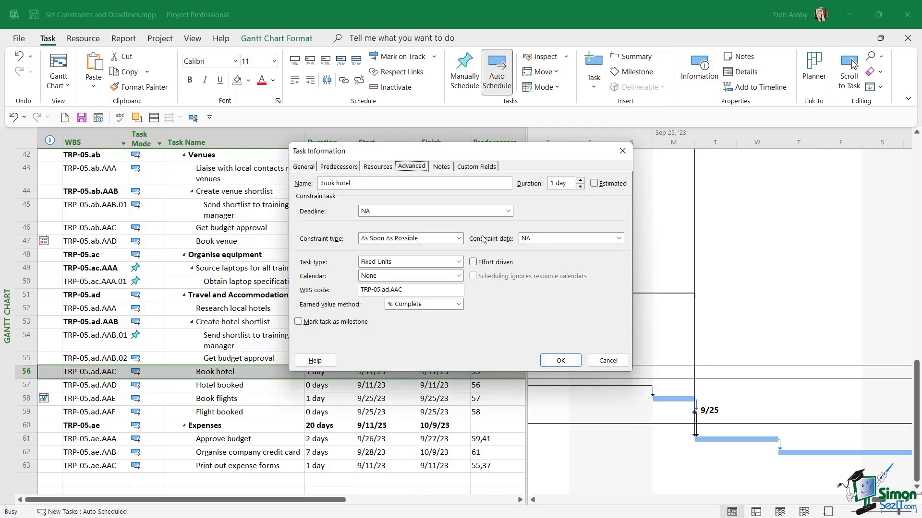
pyautogui.click(458, 238)
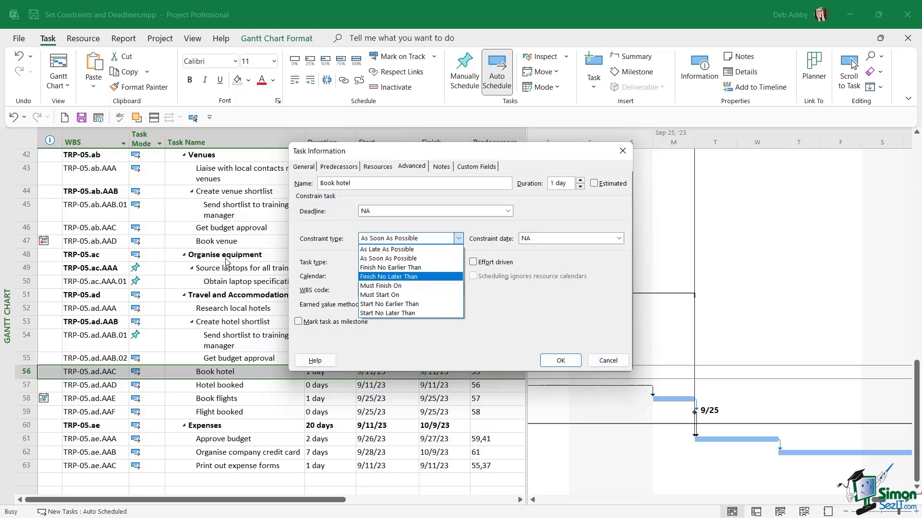
pyautogui.click(547, 299)
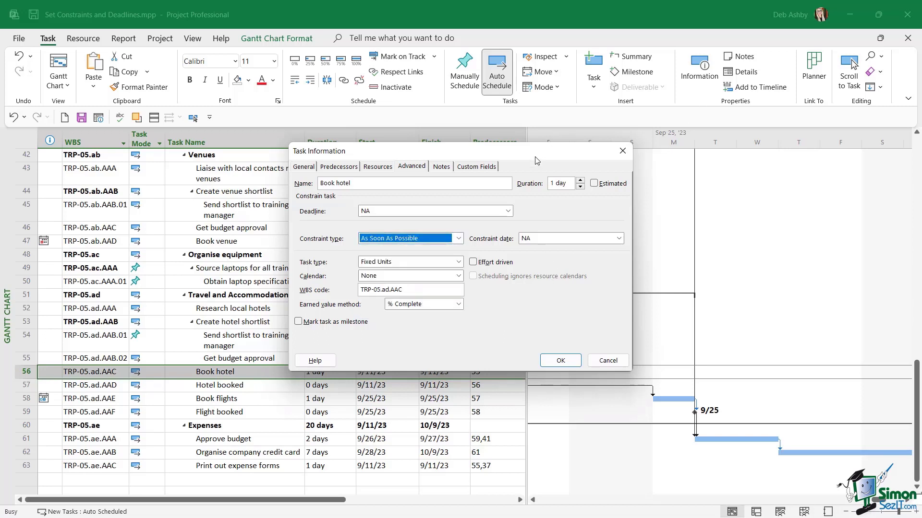
# Browse Book hotel's General, Predecessors and Resources tabs, then return to Advanced.
pyautogui.moveTo(538, 150); pyautogui.dragTo(533, 177)
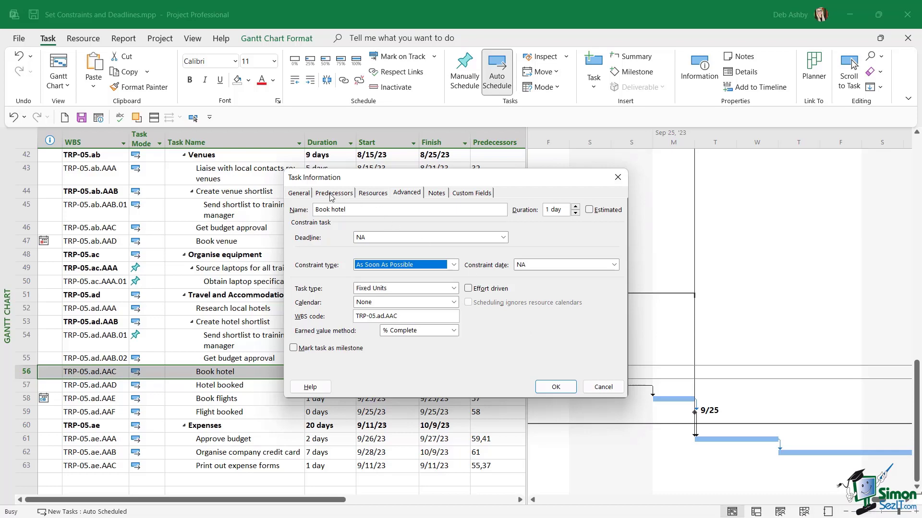
pyautogui.click(299, 193)
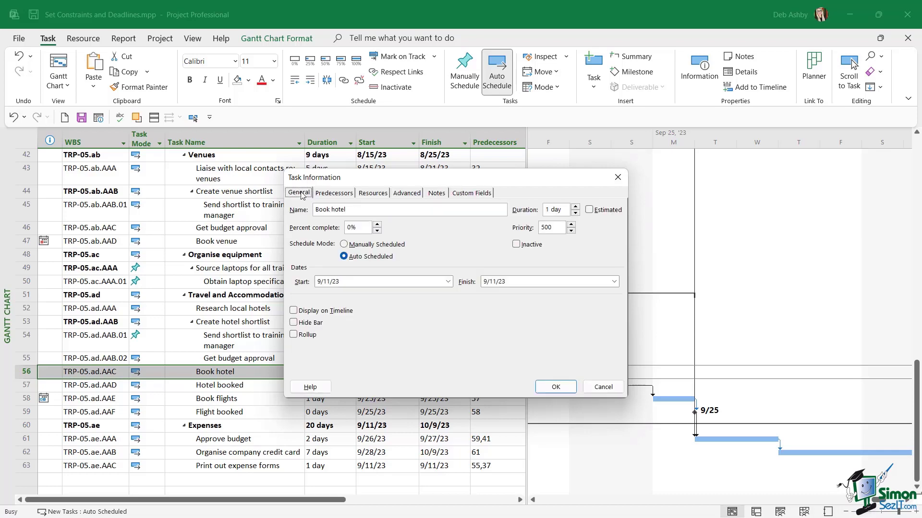
pyautogui.click(332, 193)
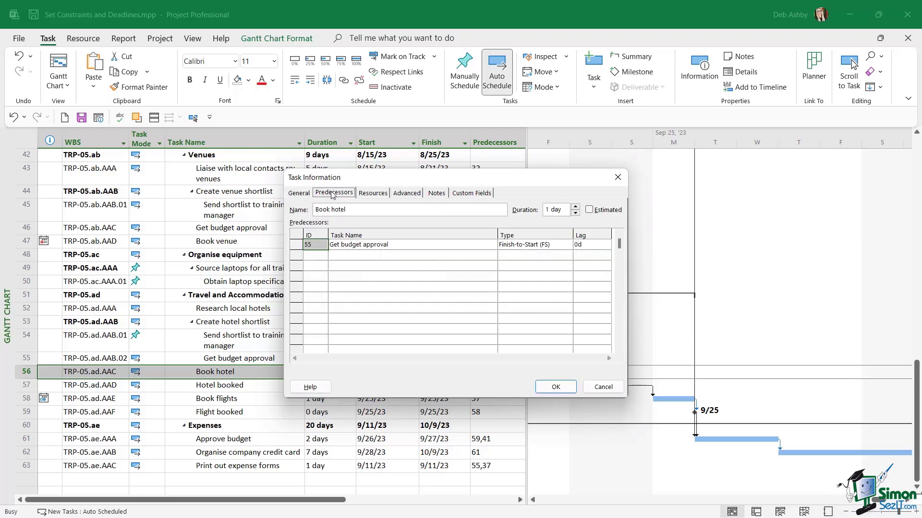
pyautogui.click(371, 196)
pyautogui.click(398, 195)
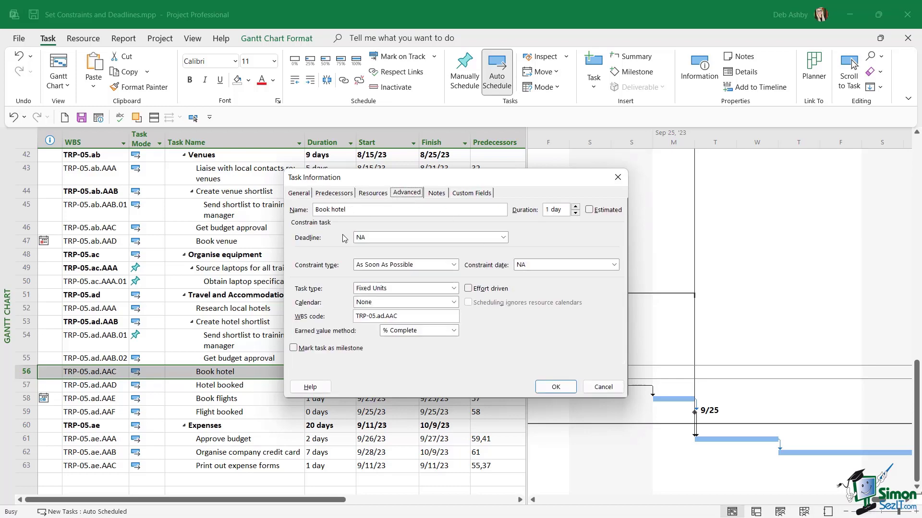
# Cancel the Book hotel Task Information dialog, leaving the task unchanged.
pyautogui.click(606, 387)
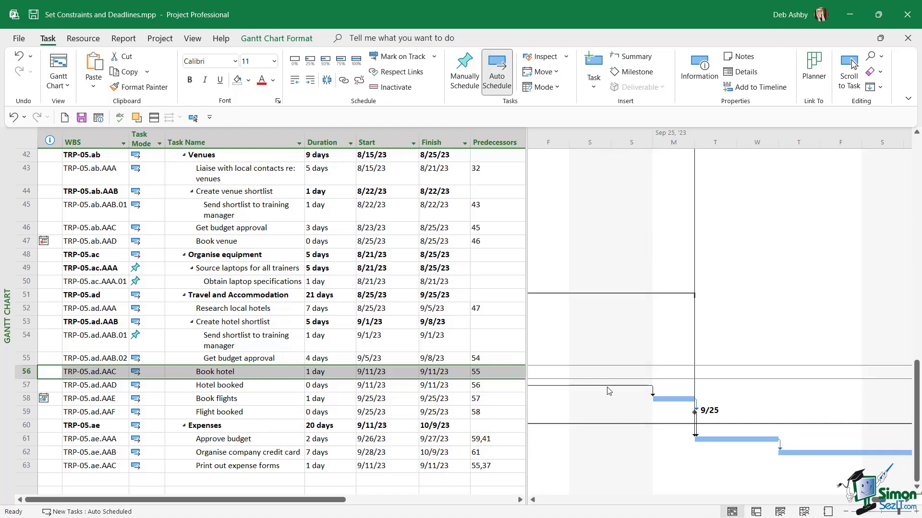